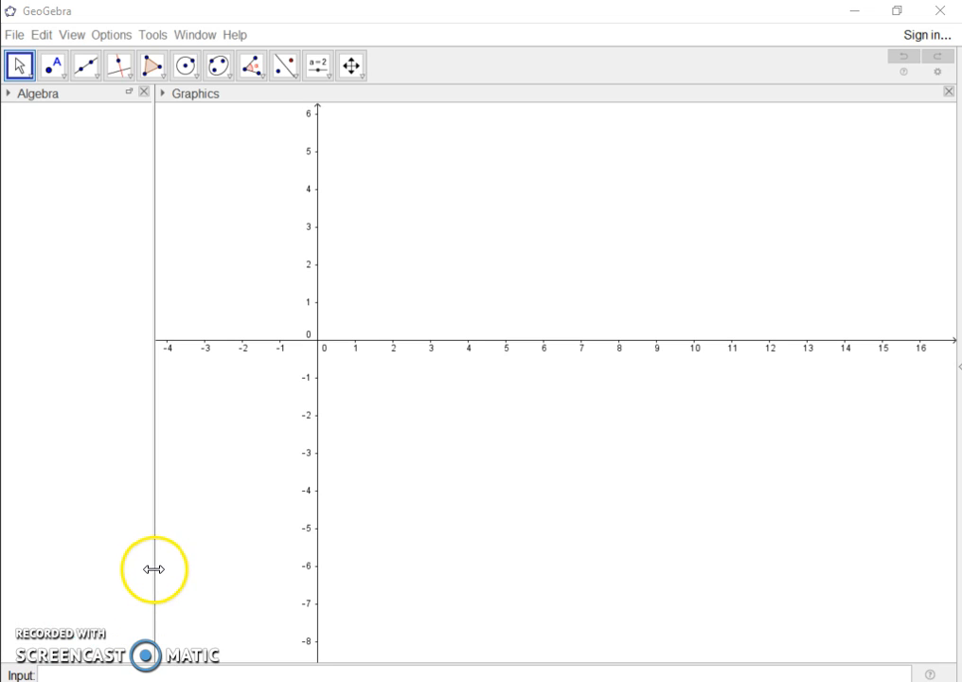
# Step: Narrow the Algebra view, show the 3D Graphics view, and widen it so it fills most of the workspace
pyautogui.moveTo(153, 569); pyautogui.dragTo(96, 555)
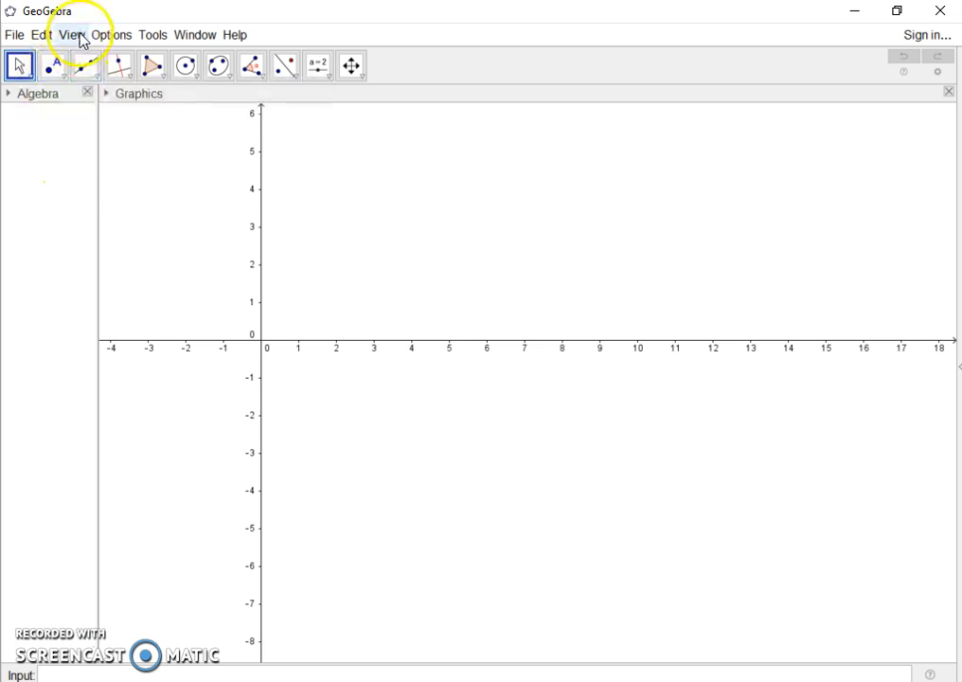
pyautogui.click(78, 35)
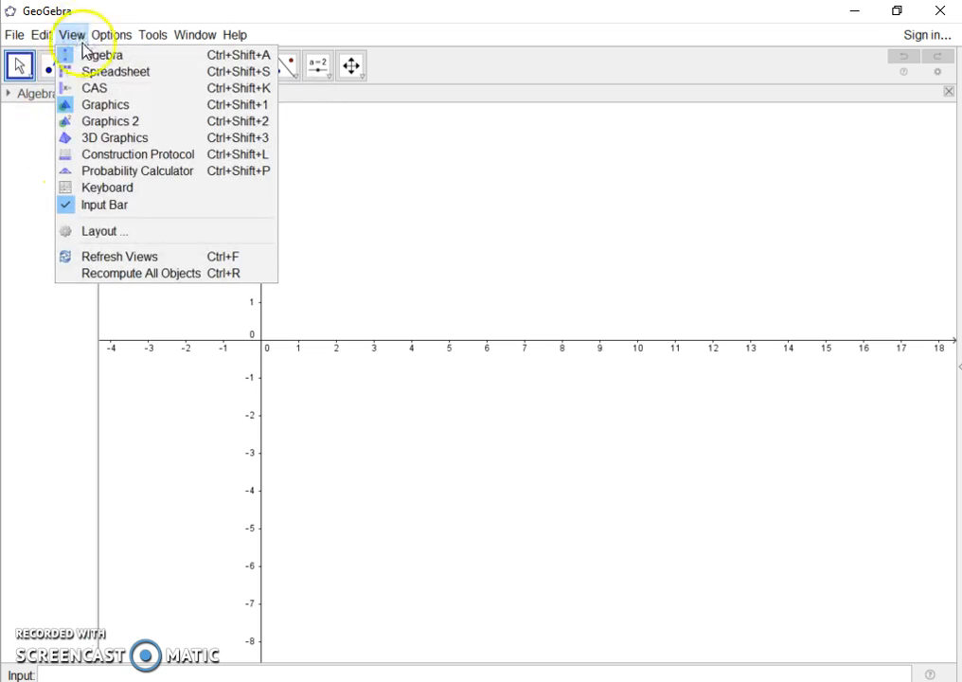
pyautogui.click(113, 139)
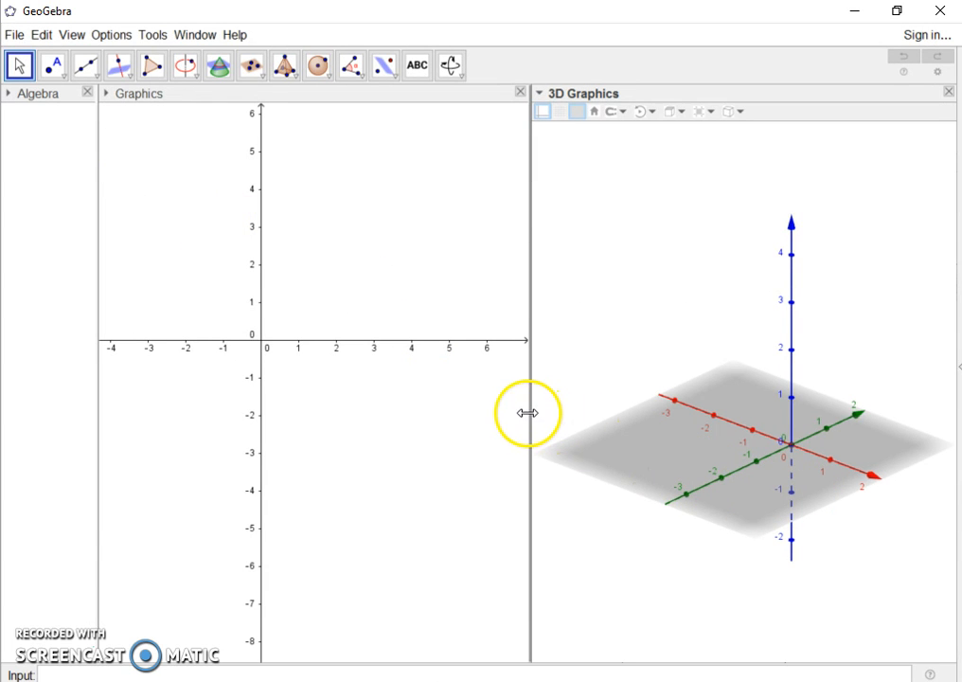
pyautogui.moveTo(528, 412); pyautogui.dragTo(300, 402)
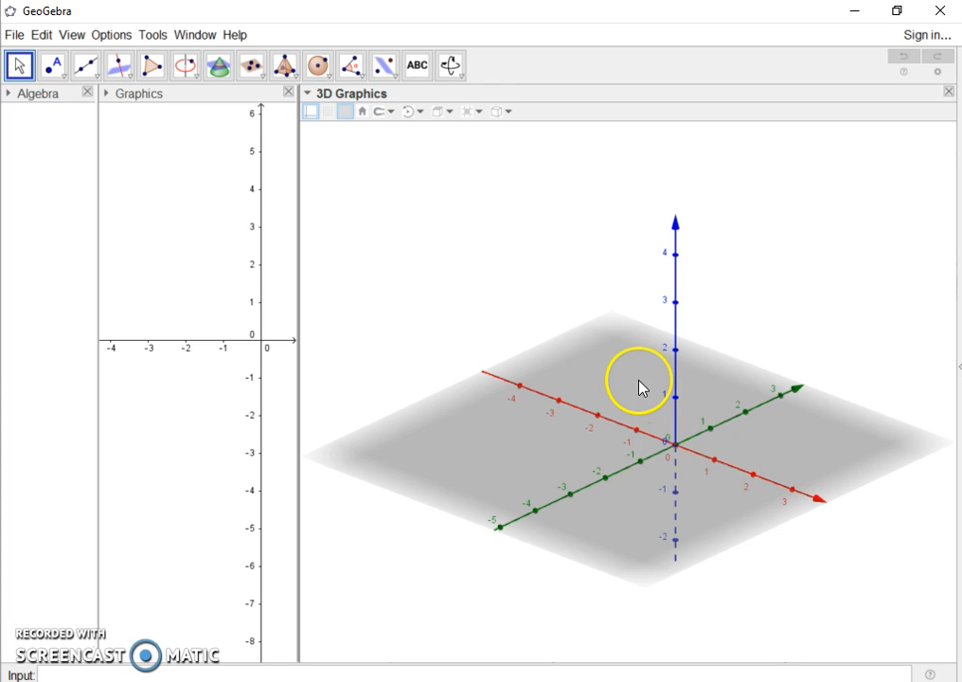
# Step: Create a cube on the base plane with its first edge from the origin to (2, 0, 0)
pyautogui.click(296, 82)
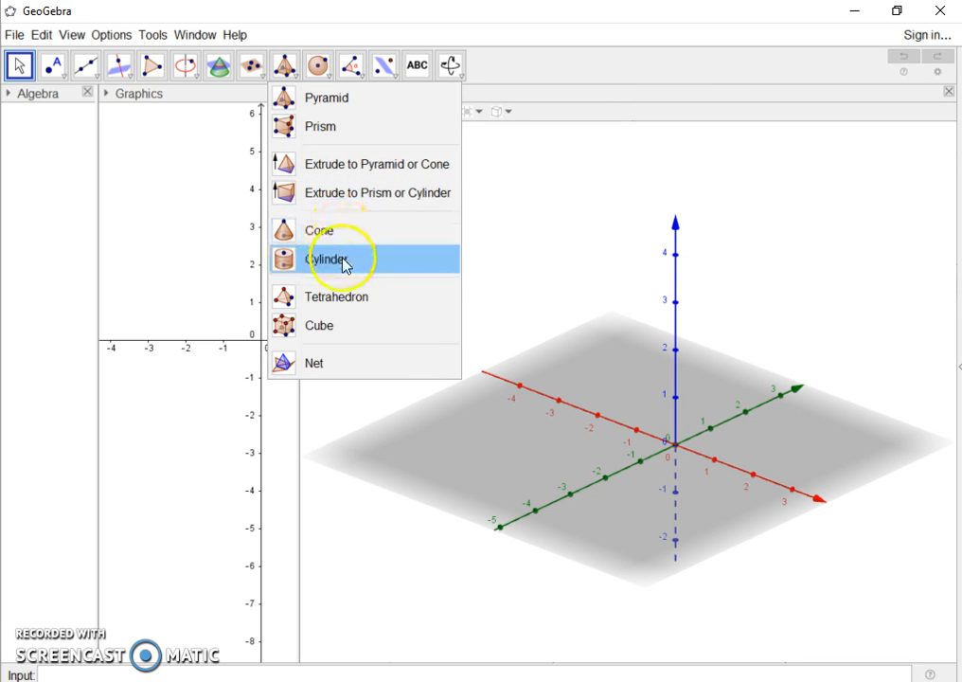
pyautogui.click(352, 330)
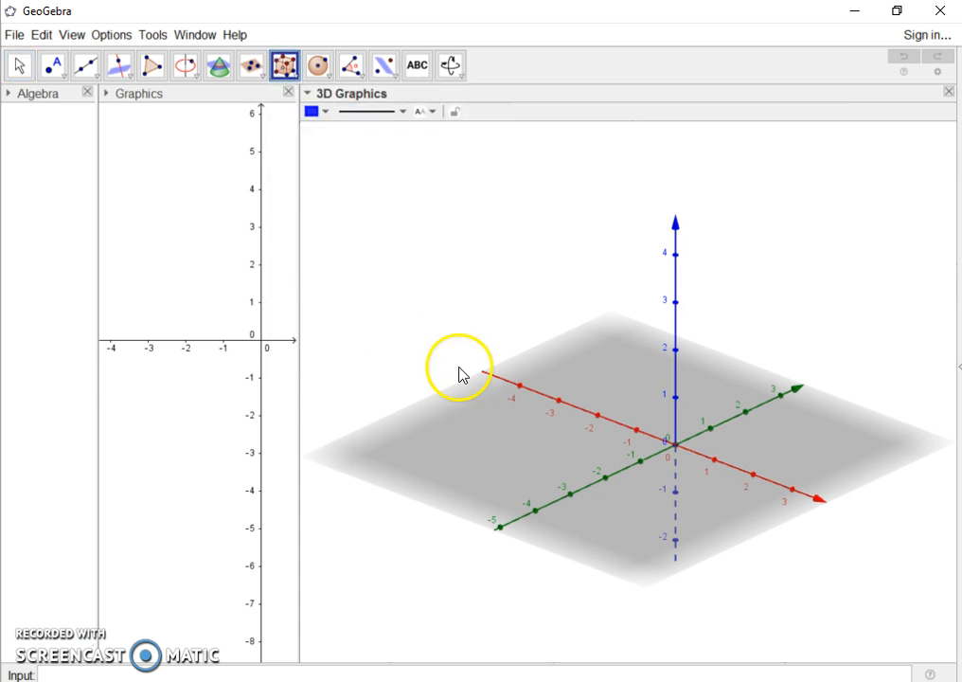
pyautogui.click(672, 447)
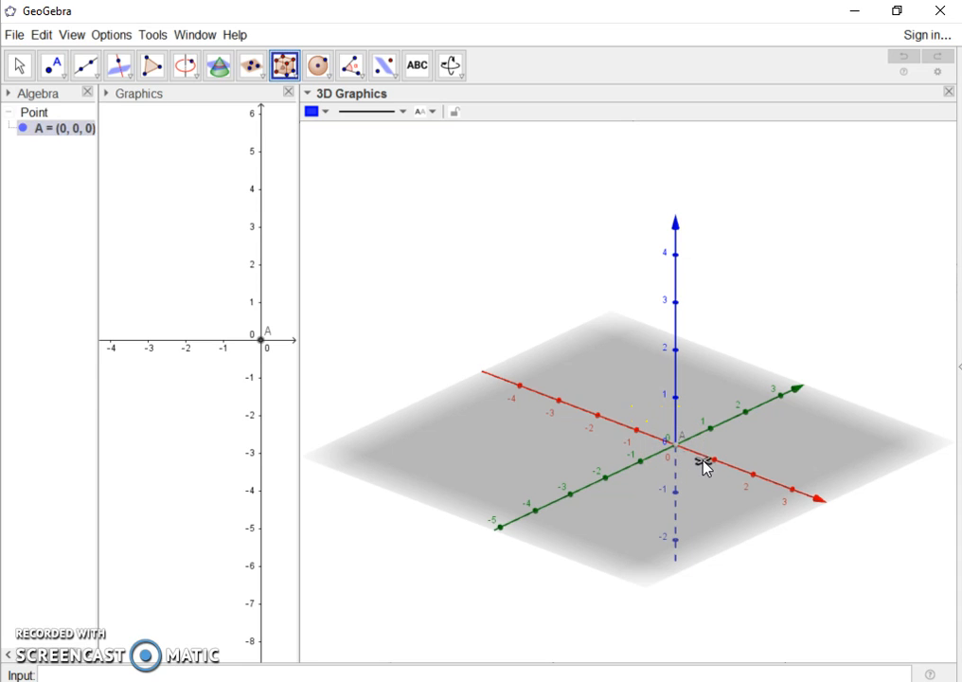
pyautogui.click(754, 480)
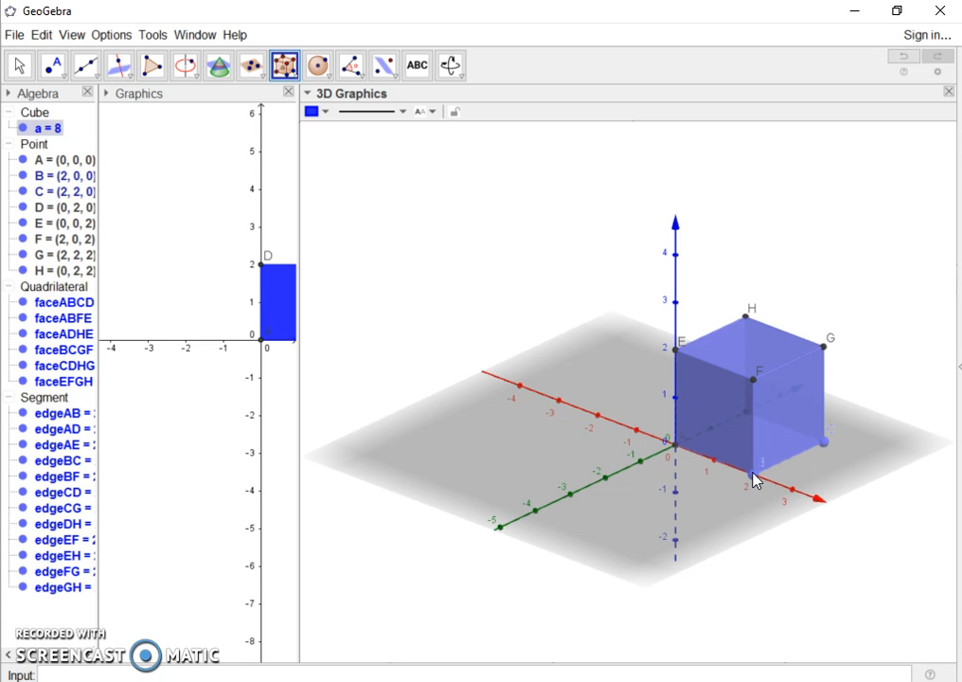
# Step: Recolour the cube golden yellow and lower its opacity so that its hidden edges show through
pyautogui.click(327, 112)
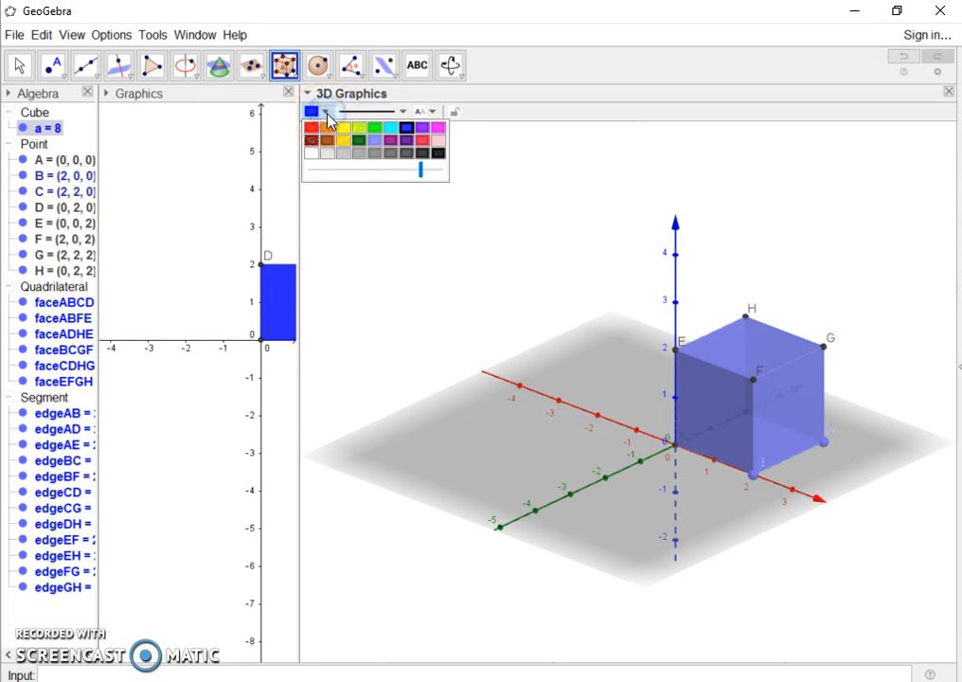
pyautogui.click(346, 141)
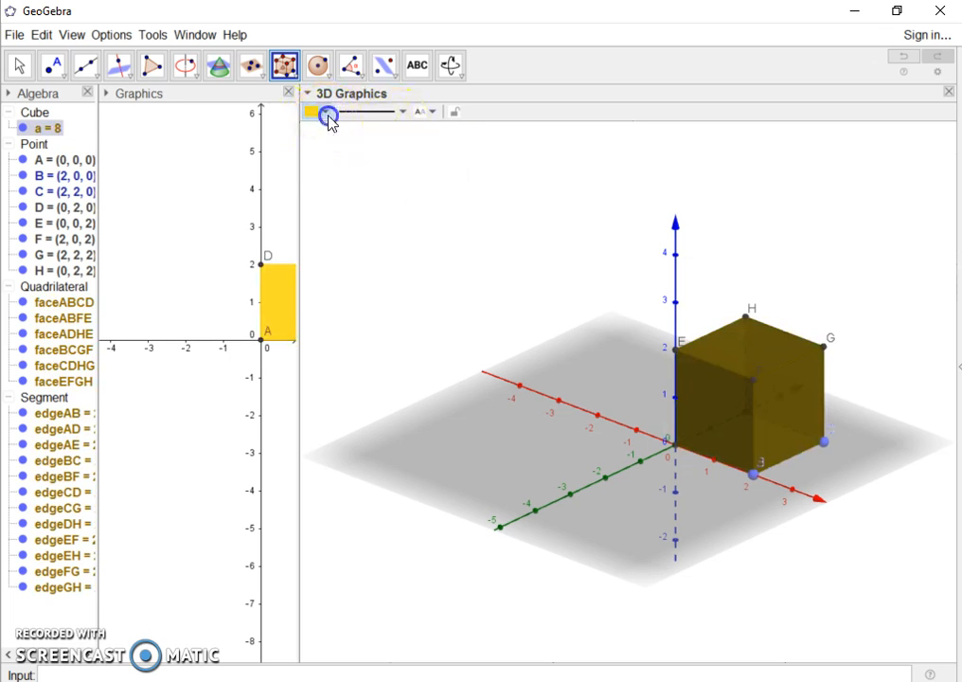
pyautogui.click(327, 113)
pyautogui.moveTo(420, 172); pyautogui.dragTo(367, 171)
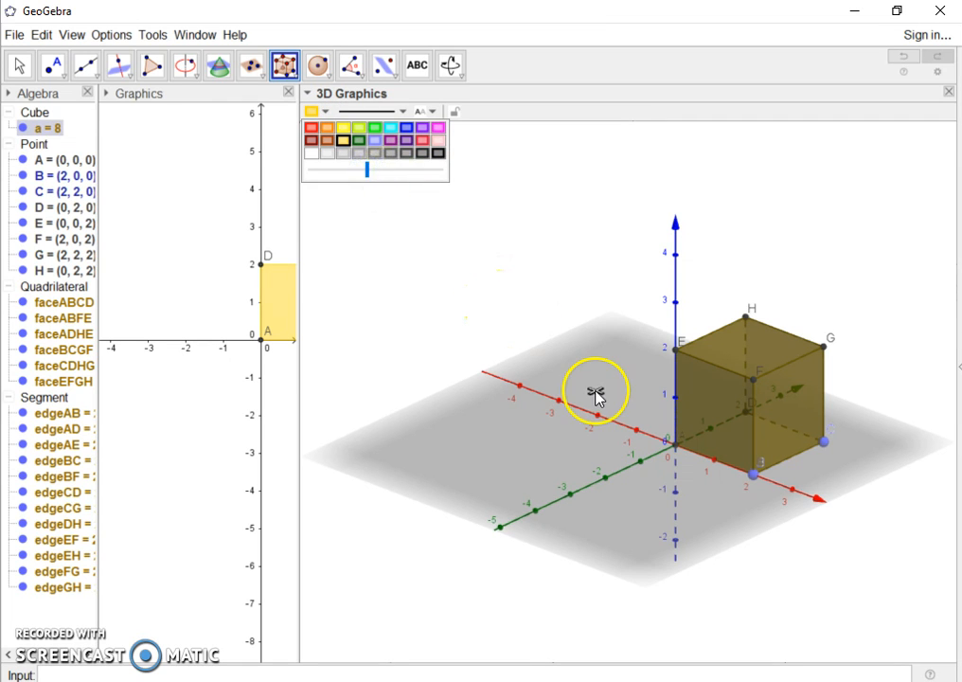
pyautogui.click(786, 537)
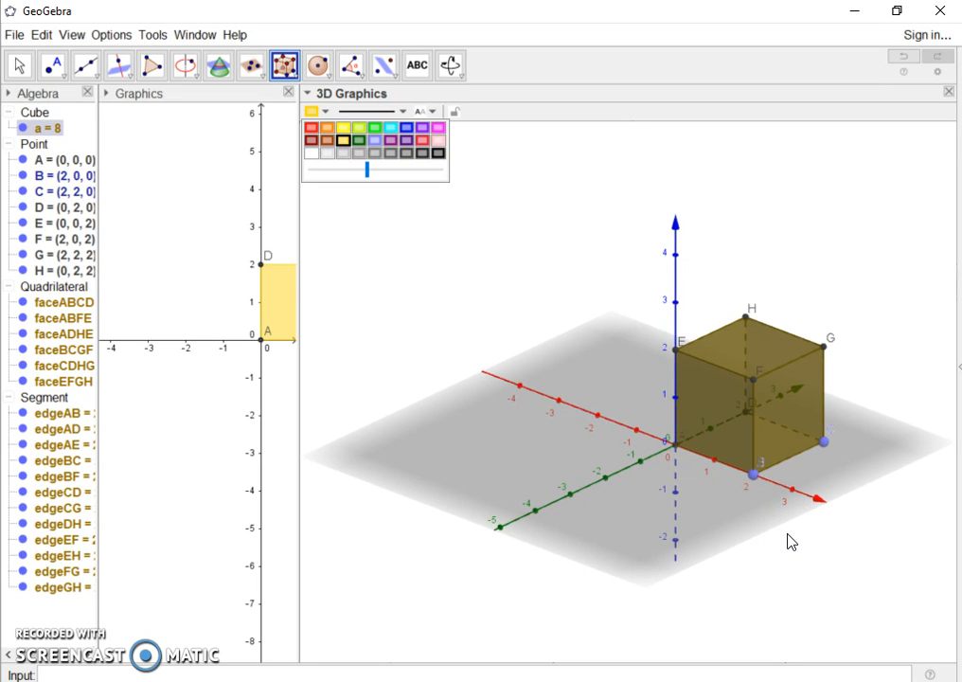
pyautogui.click(794, 538)
pyautogui.press('Escape')
pyautogui.click(757, 489)
pyautogui.click(765, 508)
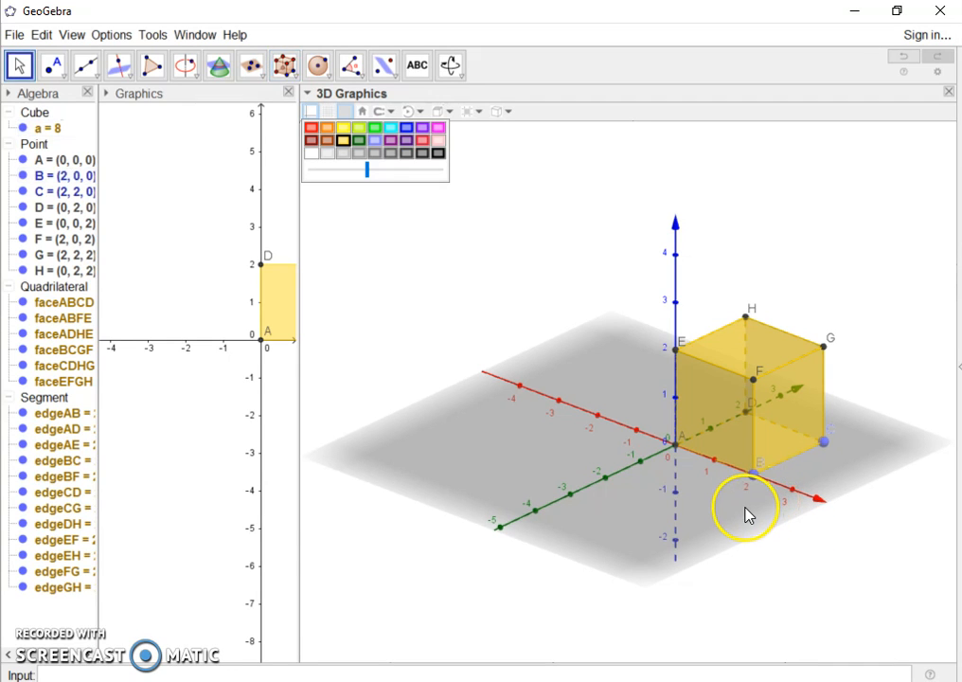
# Step: Create a second cube beside the first one, with its edge along the red axis from (2, 0, 0) to (4, 0, 0)
pyautogui.scroll(-2, 747, 509)
pyautogui.click(767, 516)
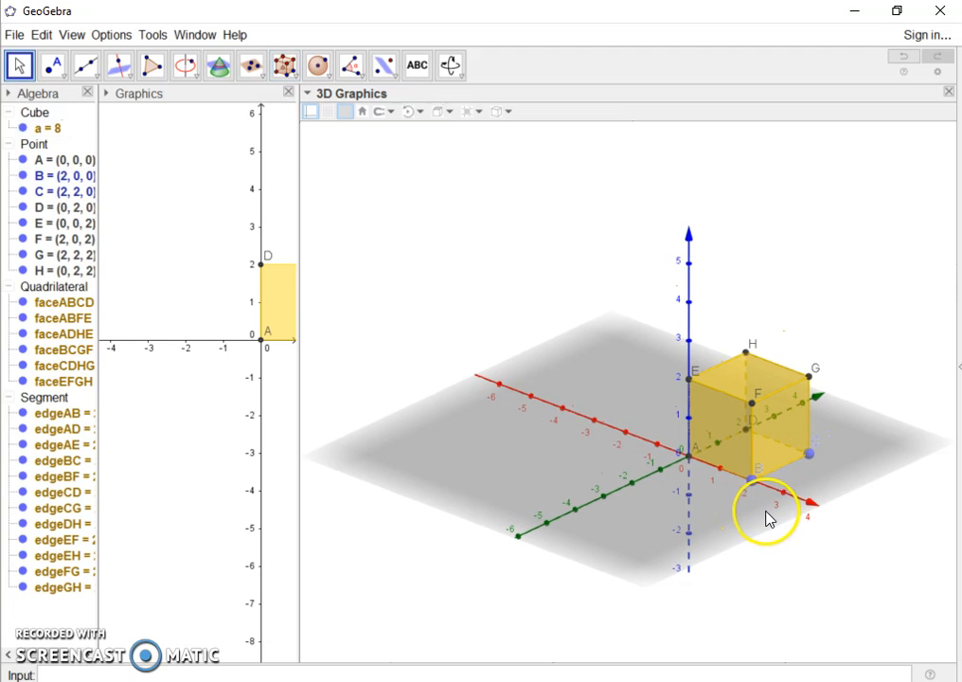
pyautogui.scroll(-3, 767, 518)
pyautogui.moveTo(741, 509)
pyautogui.mouseDown()
pyautogui.moveTo(715, 489)
pyautogui.moveTo(706, 496)
pyautogui.moveTo(758, 514)
pyautogui.moveTo(742, 511)
pyautogui.mouseUp()
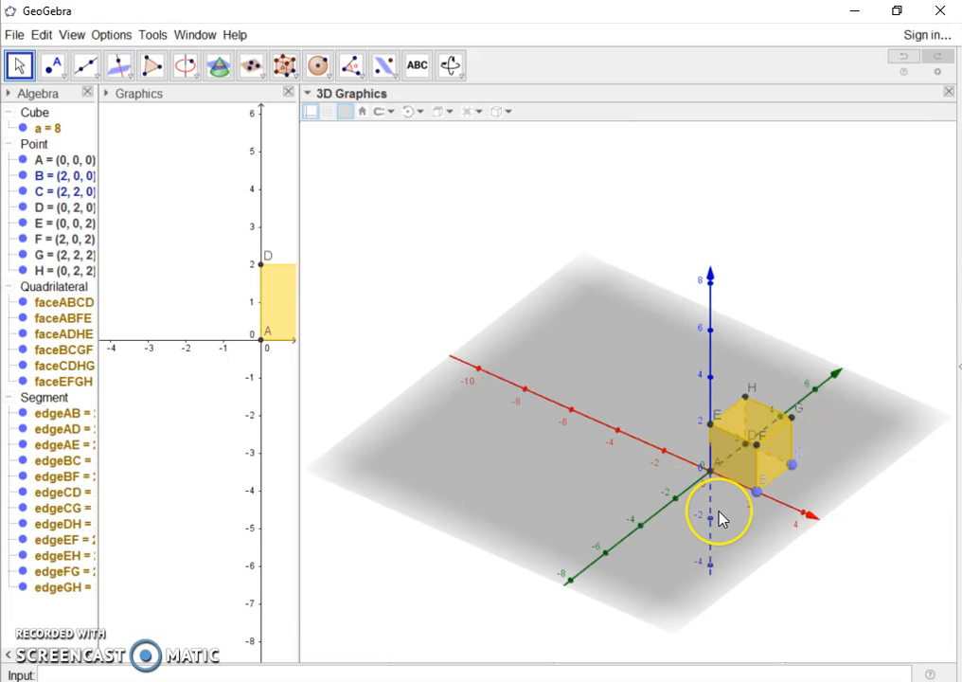
pyautogui.click(284, 63)
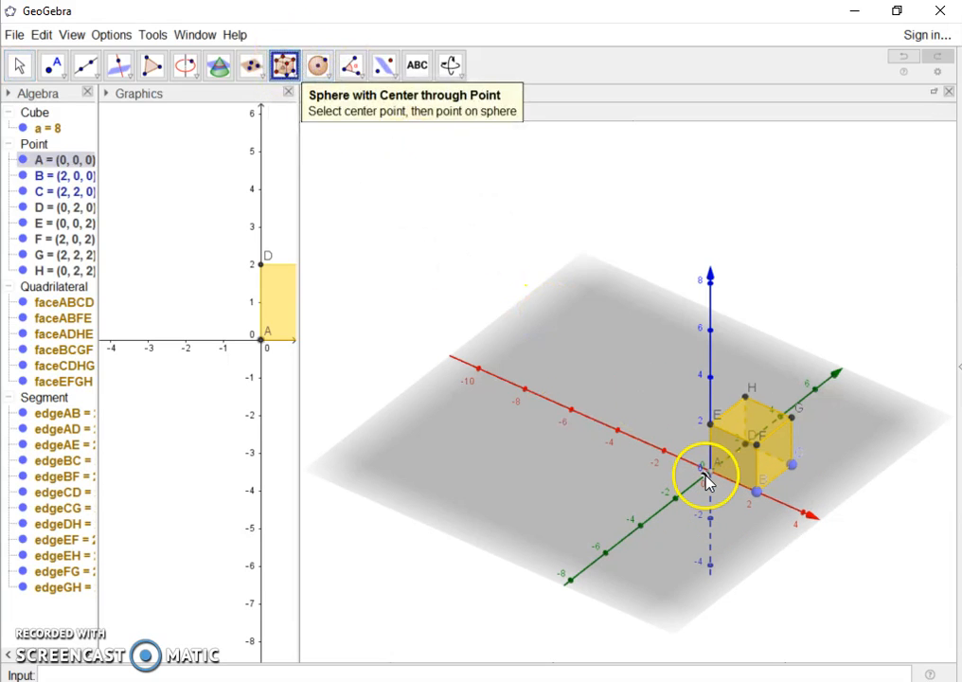
pyautogui.click(757, 494)
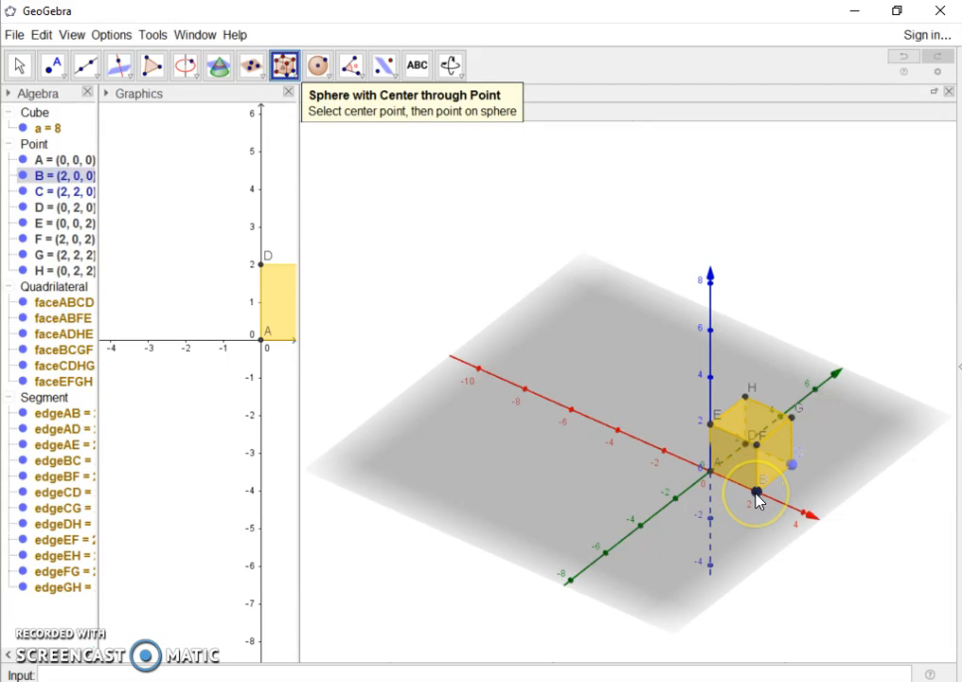
pyautogui.click(757, 495)
pyautogui.click(803, 516)
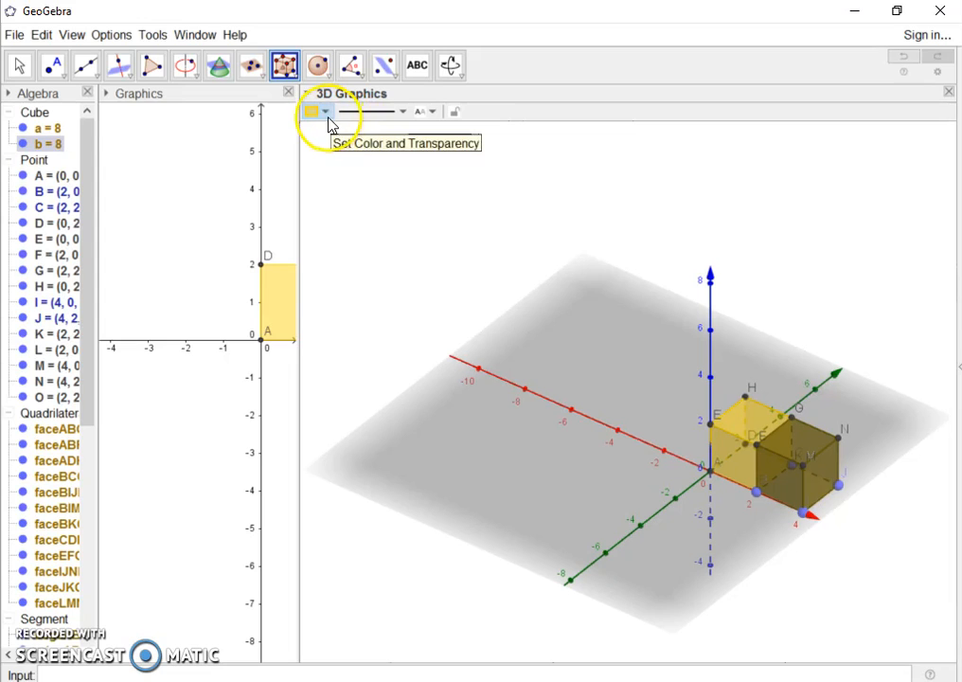
# Step: Set the Cube tool's colour to red with a higher opacity, and undo any stray point placed on the plane
pyautogui.click(326, 114)
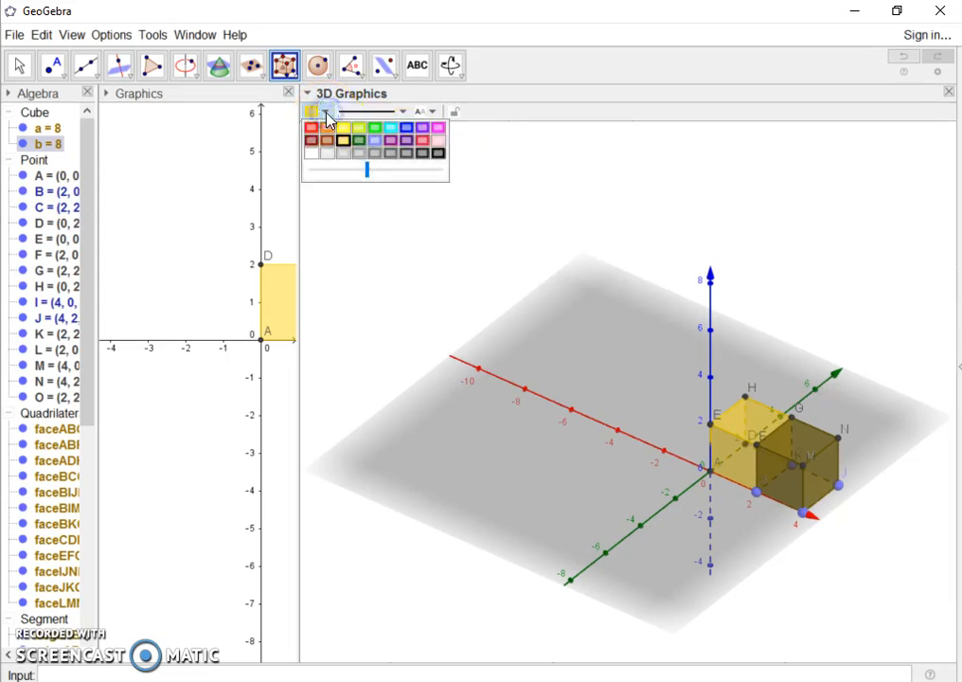
pyautogui.click(308, 132)
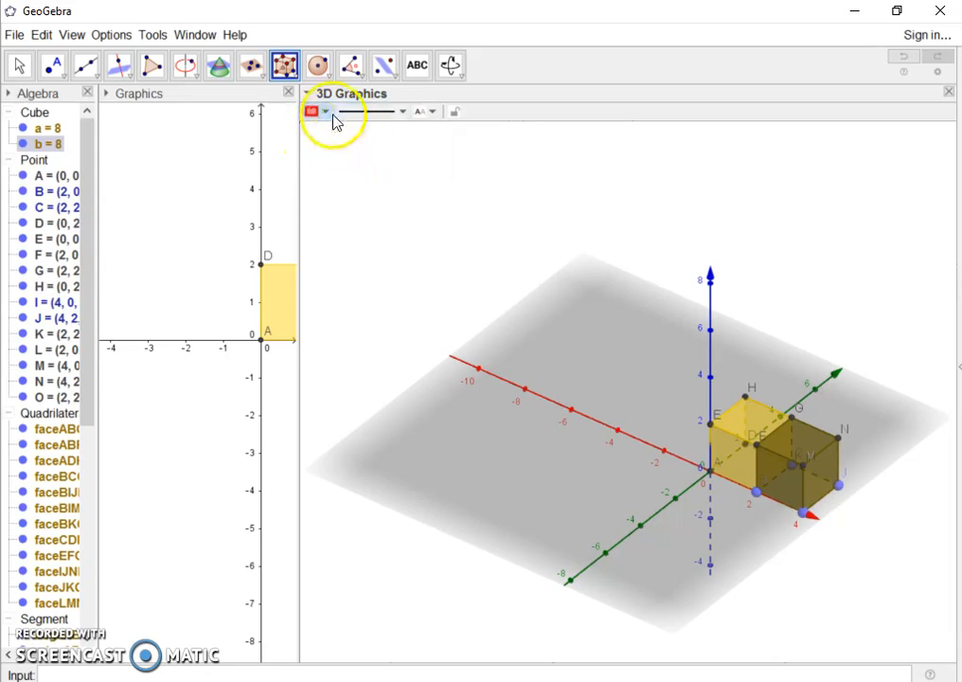
pyautogui.click(326, 113)
pyautogui.moveTo(369, 173); pyautogui.dragTo(408, 170)
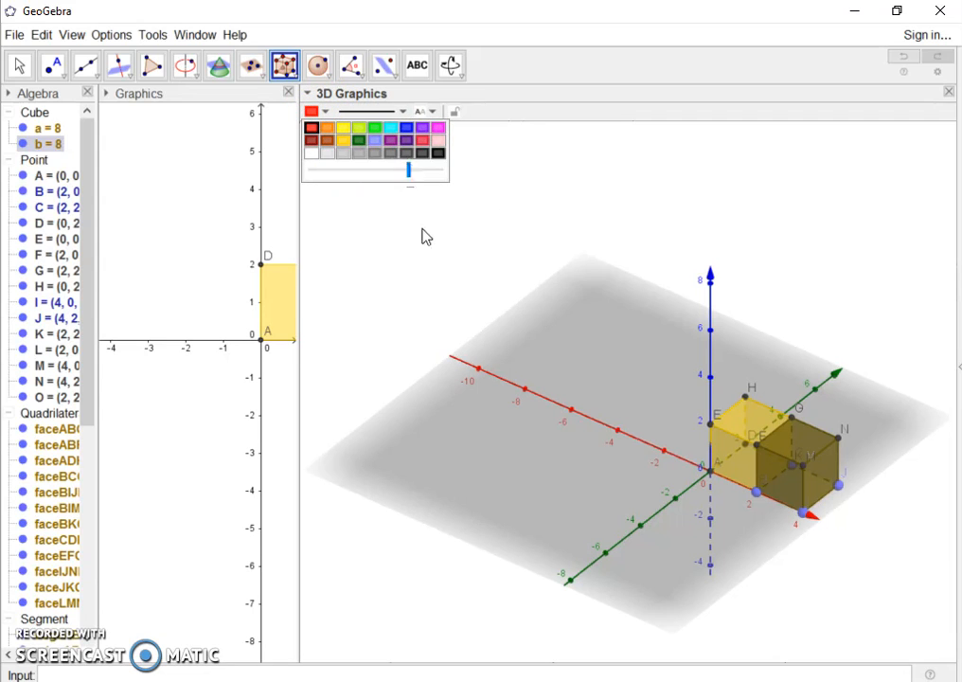
pyautogui.click(561, 464)
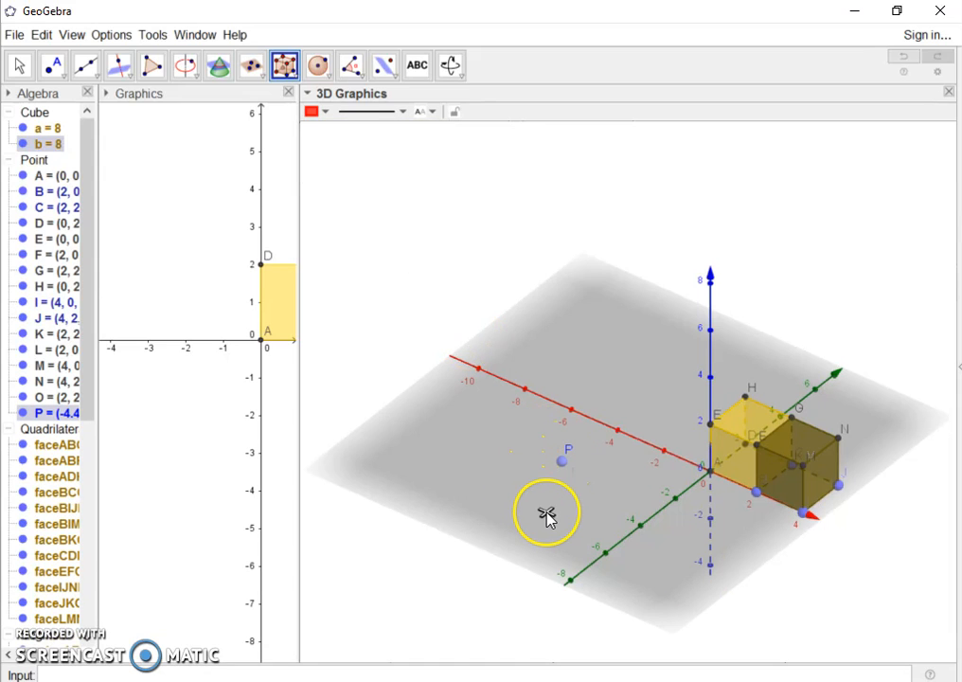
pyautogui.hotkey('ctrl', 'z')
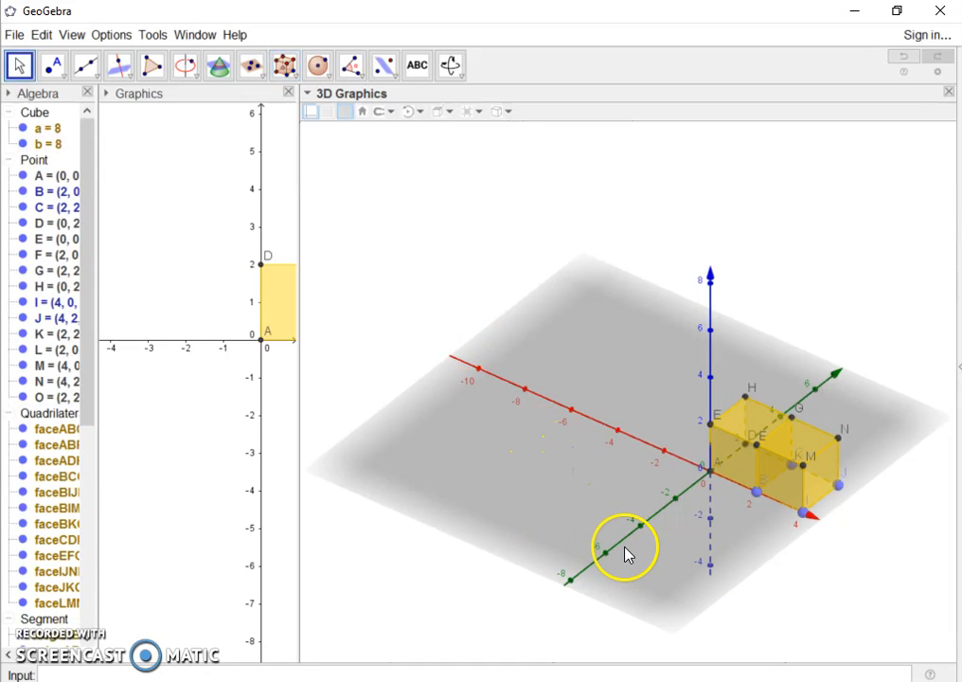
pyautogui.click(819, 475)
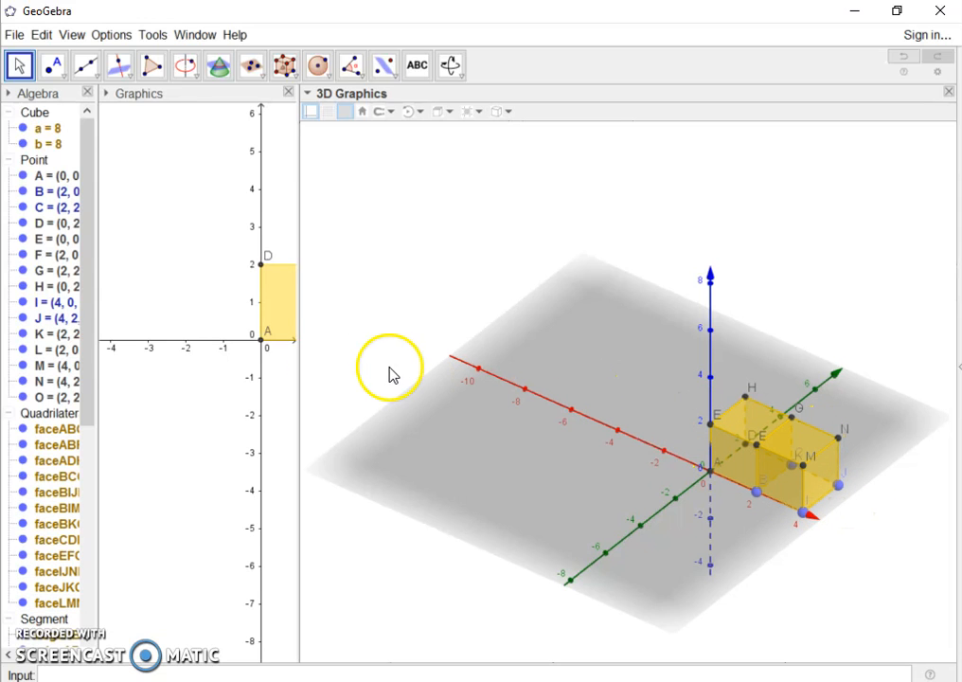
pyautogui.click(71, 414)
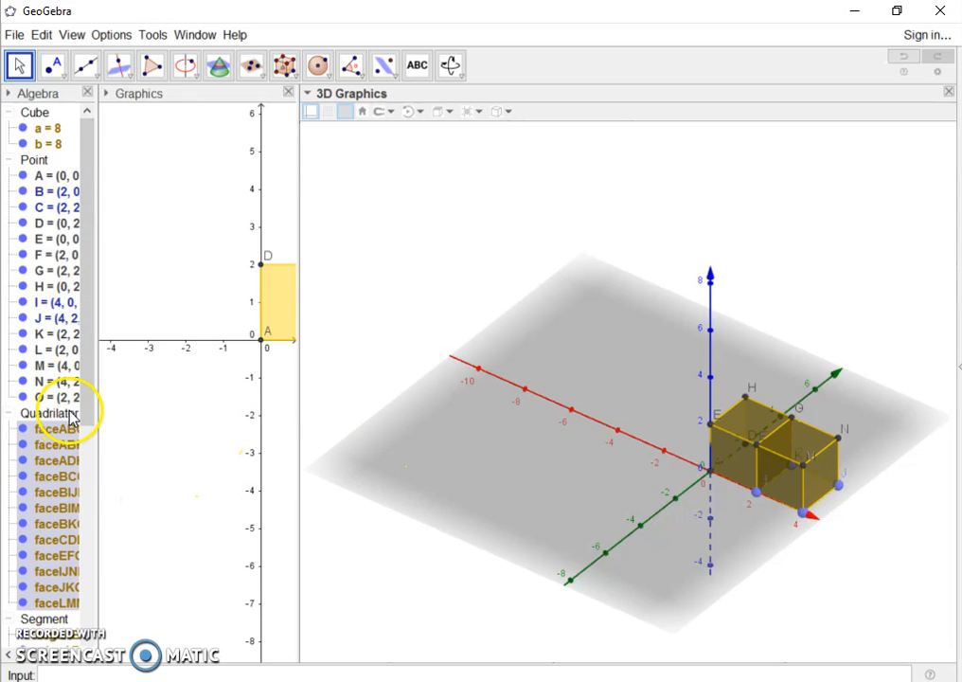
pyautogui.moveTo(90, 398); pyautogui.dragTo(93, 583)
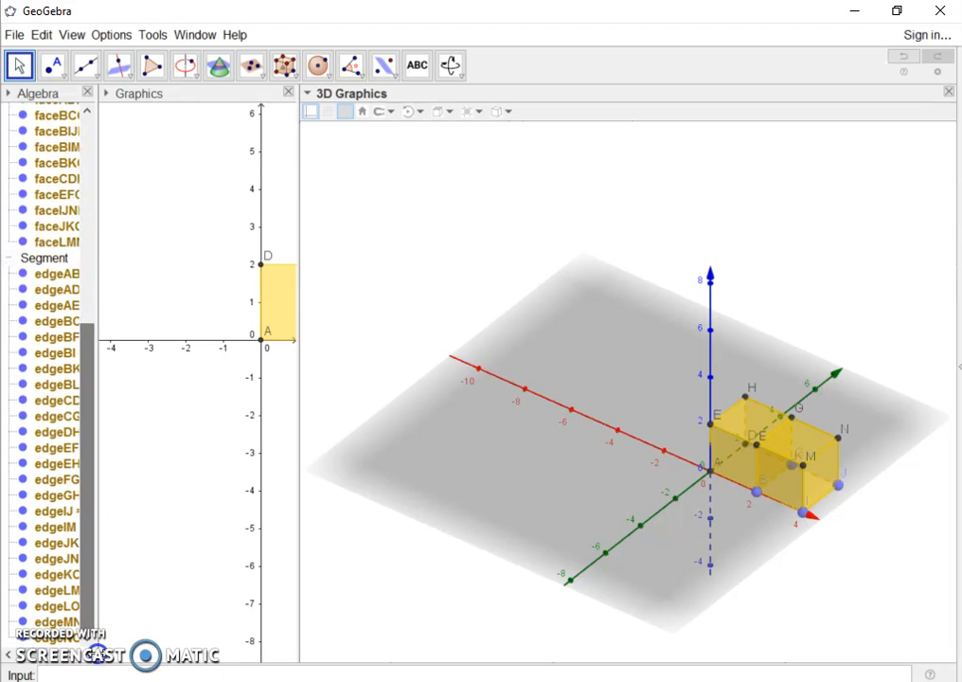
# Step: Create a red cube in front of the first one, with its edge from the origin to (0, -2, 0)
pyautogui.click(285, 67)
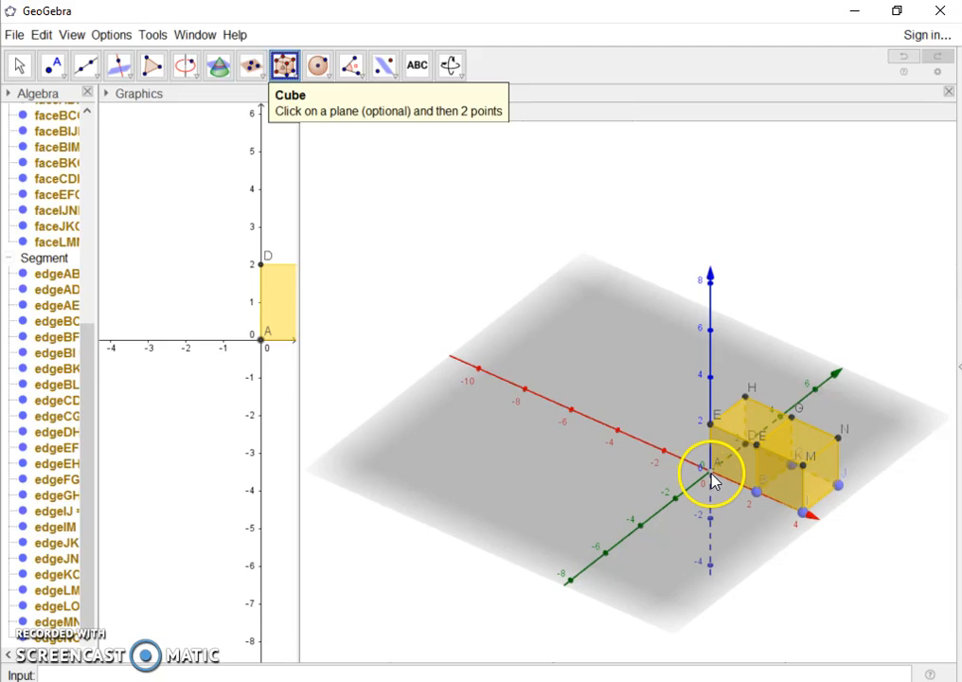
pyautogui.moveTo(711, 478); pyautogui.dragTo(680, 507)
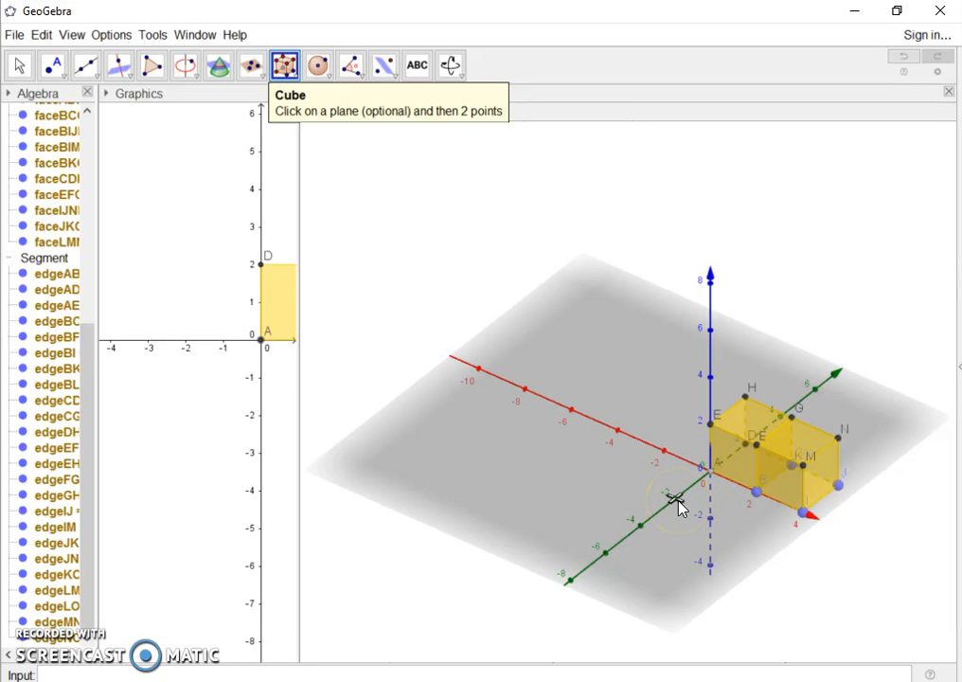
pyautogui.click(678, 506)
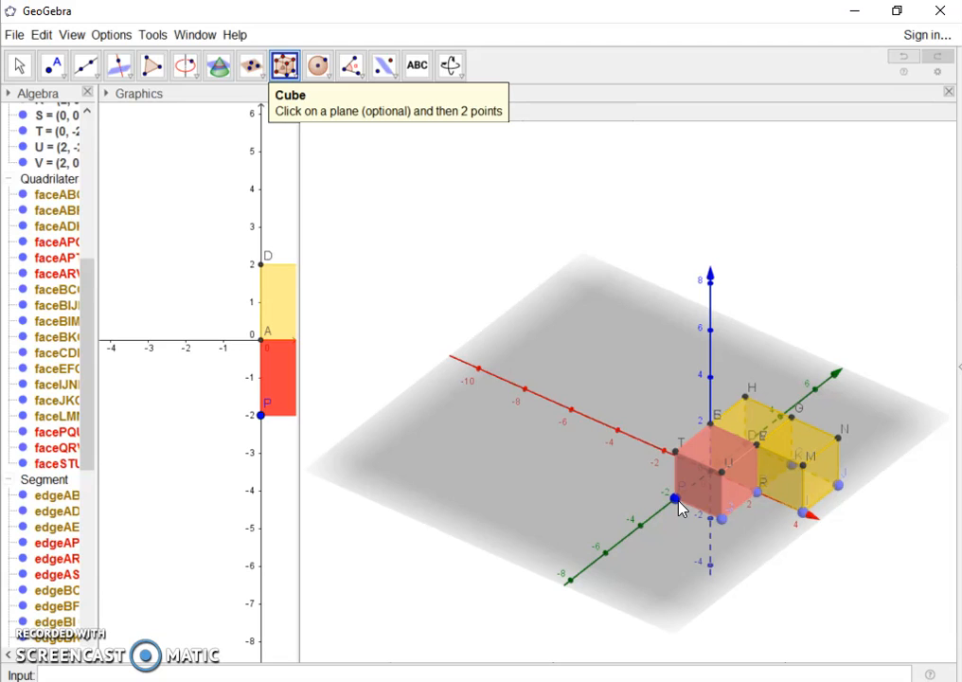
pyautogui.moveTo(678, 506)
pyautogui.mouseDown()
pyautogui.moveTo(649, 416)
pyautogui.moveTo(559, 292)
pyautogui.moveTo(531, 189)
pyautogui.mouseUp()
pyautogui.press('Escape')
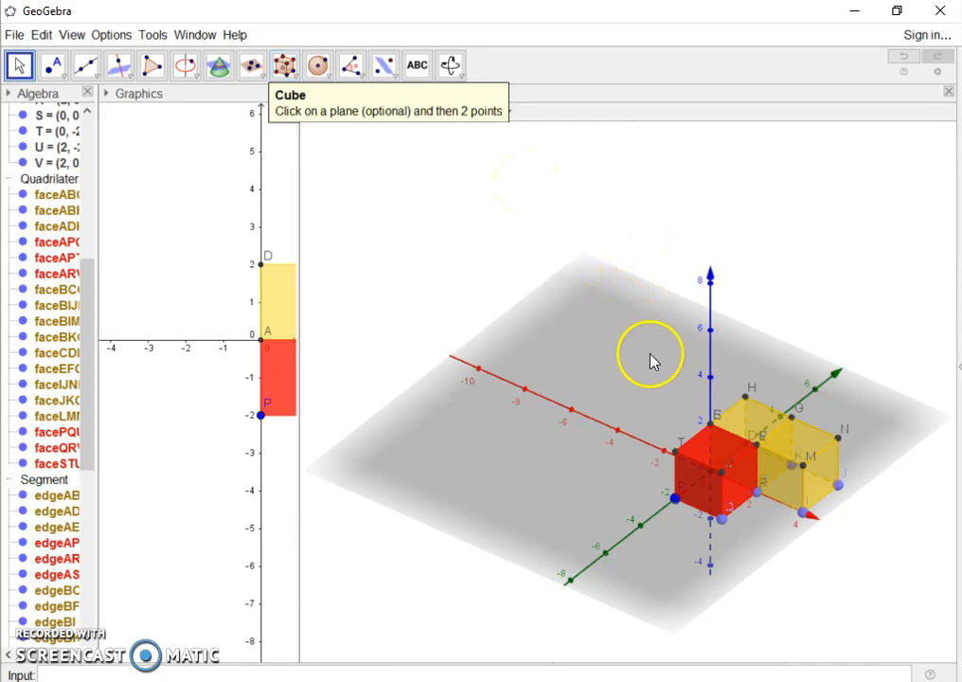
# Step: Create a red cube on top of the first yellow cube, using the top front edge from (0, 0, 2) to (2, 0, 2)
pyautogui.moveTo(661, 408); pyautogui.dragTo(661, 389)
pyautogui.moveTo(661, 388)
pyautogui.mouseDown(button='right')
pyautogui.moveTo(681, 439)
pyautogui.moveTo(674, 445)
pyautogui.moveTo(660, 443)
pyautogui.moveTo(636, 393)
pyautogui.moveTo(603, 395)
pyautogui.moveTo(600, 423)
pyautogui.moveTo(648, 441)
pyautogui.moveTo(664, 419)
pyautogui.moveTo(655, 403)
pyautogui.mouseUp(button='right')
pyautogui.click(639, 396)
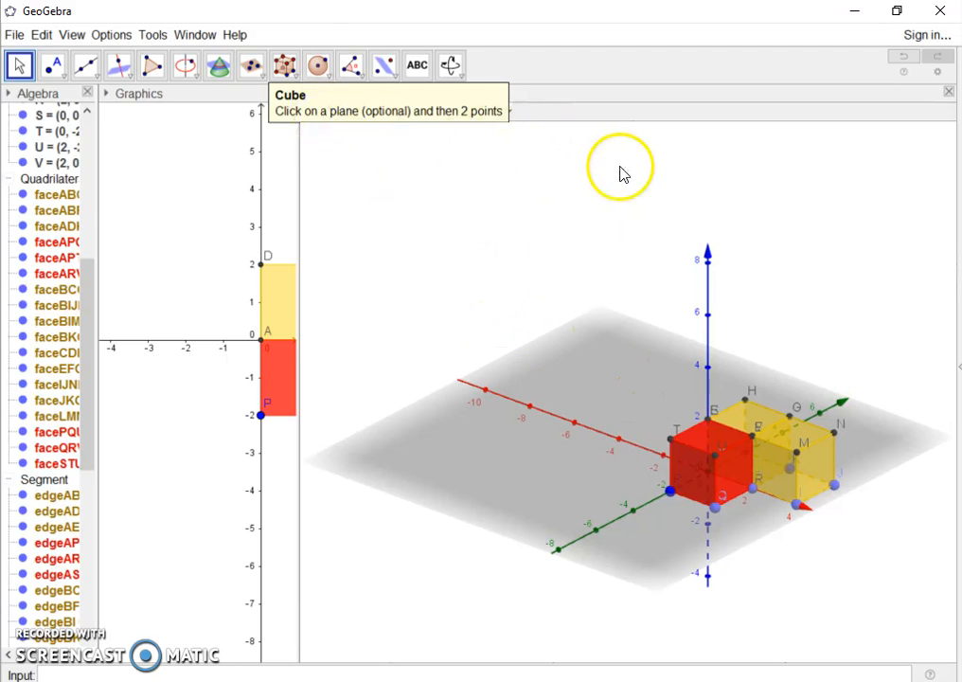
pyautogui.click(287, 68)
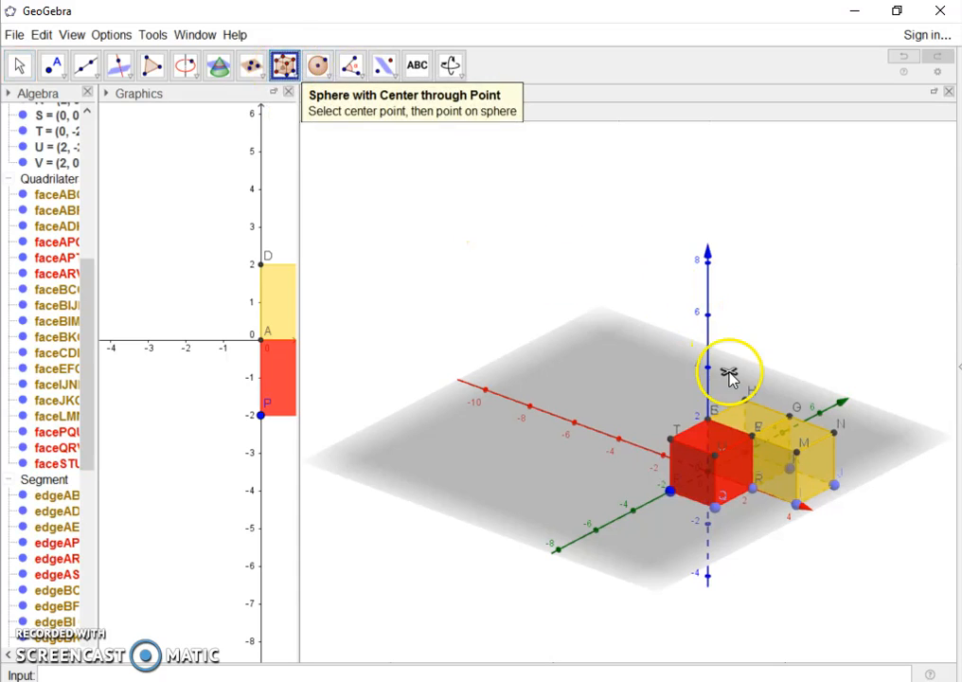
pyautogui.click(756, 422)
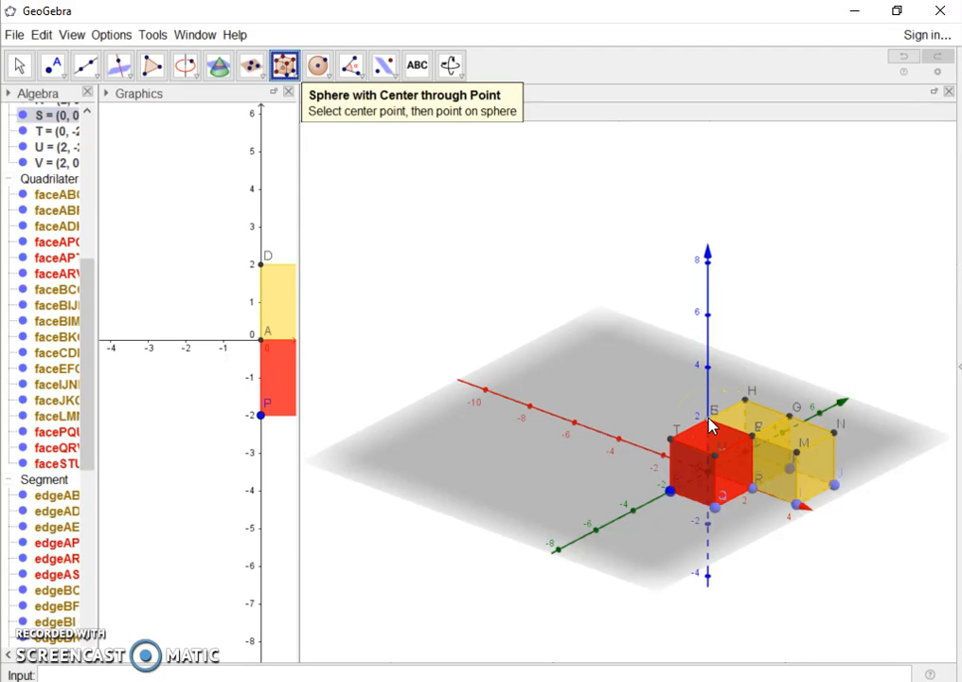
pyautogui.moveTo(712, 424); pyautogui.dragTo(753, 443)
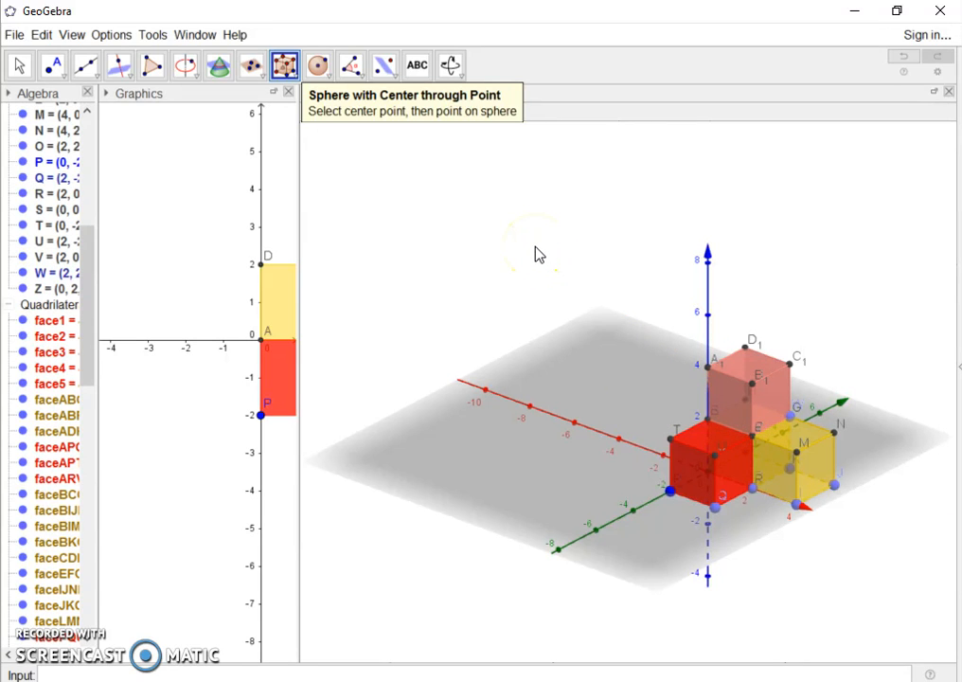
pyautogui.press('Escape')
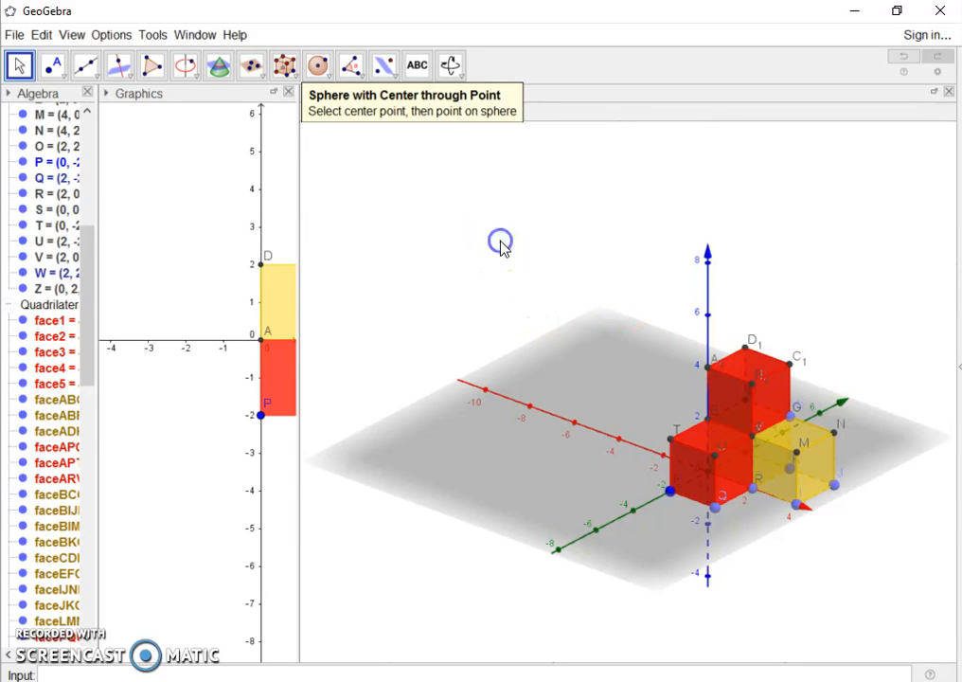
# Step: Review the settings for exporting the 3D view of the cubes as a PNG picture, and leave without exporting
pyautogui.click(329, 152)
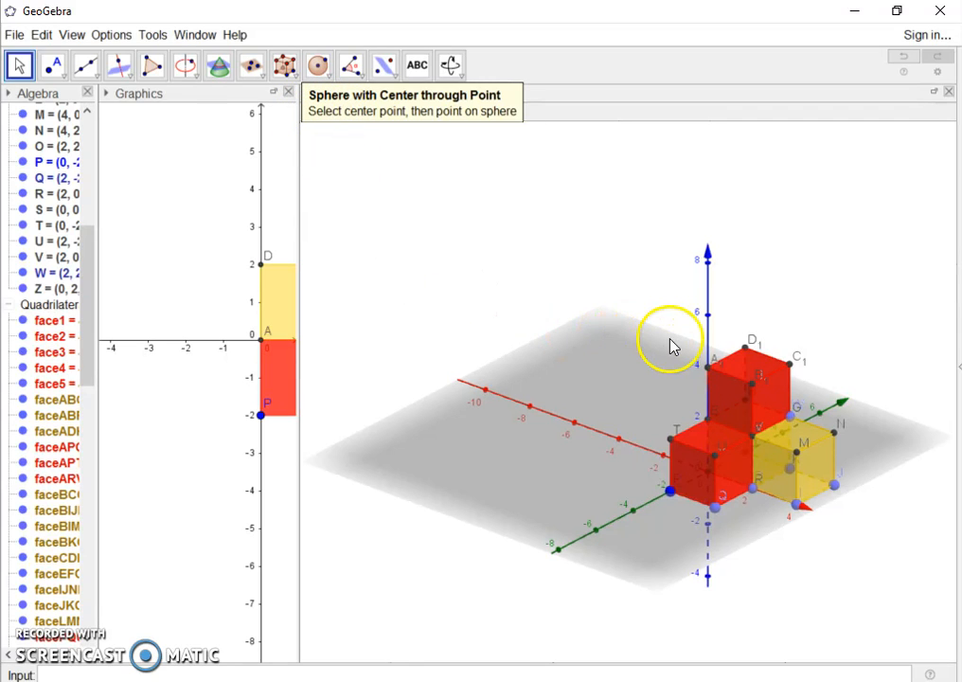
pyautogui.moveTo(666, 347); pyautogui.dragTo(622, 383)
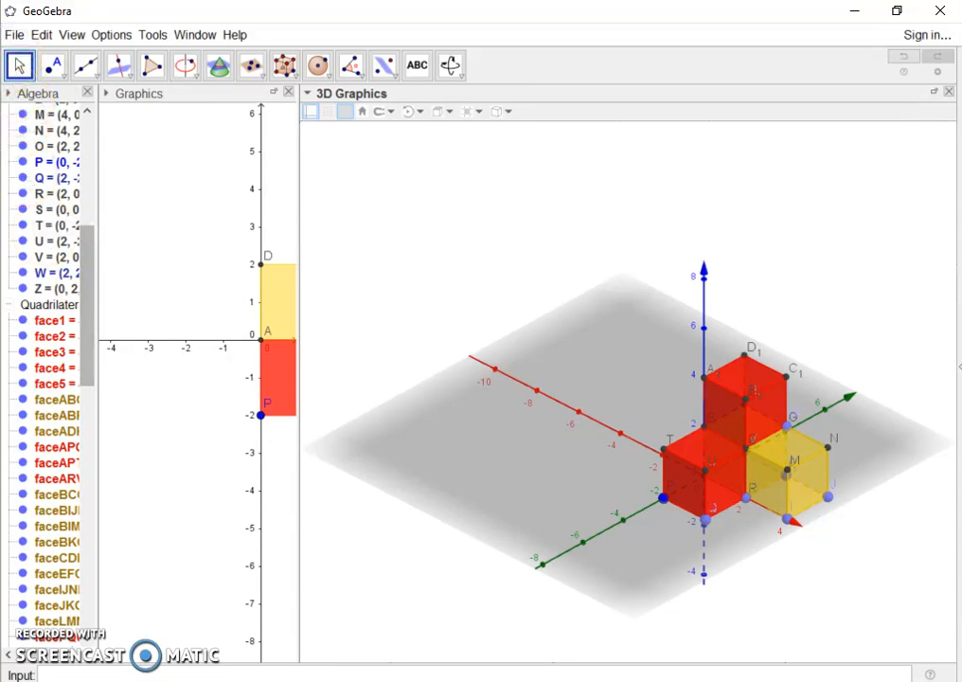
pyautogui.click(15, 35)
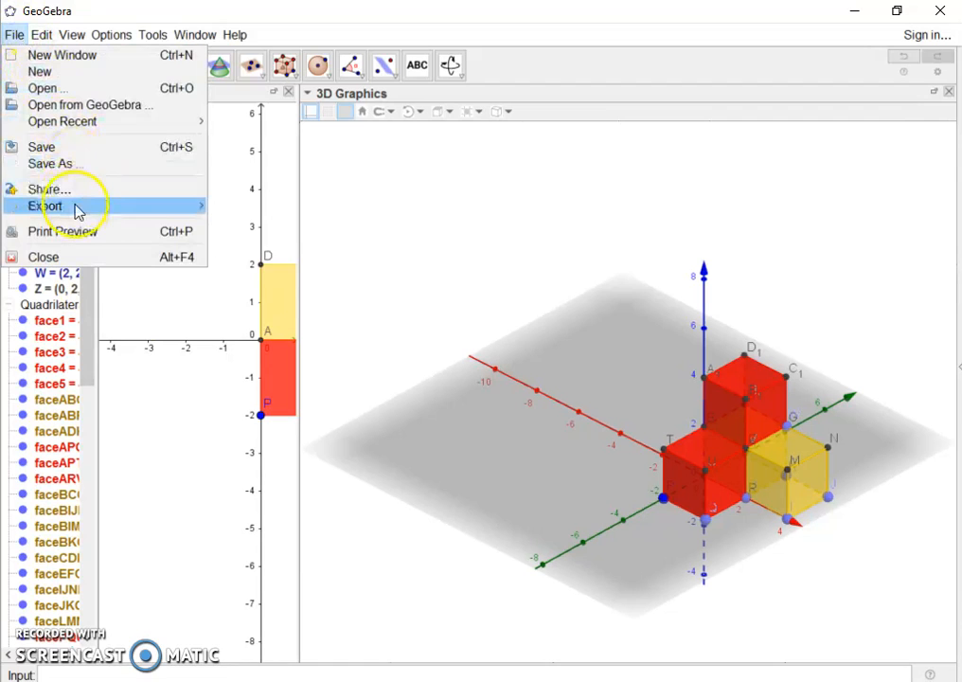
pyautogui.moveTo(79, 210)
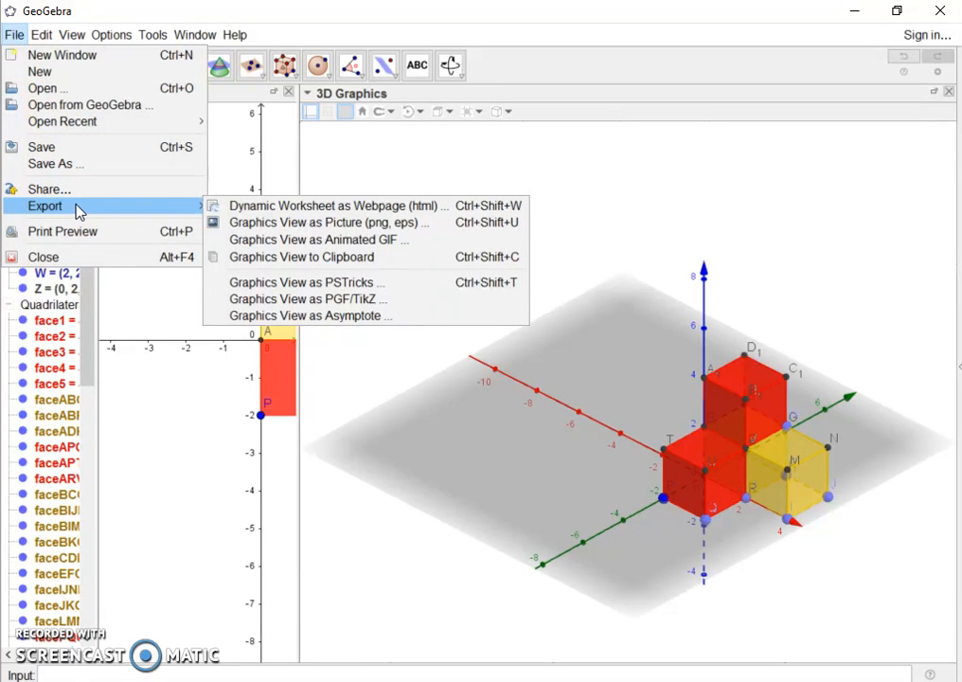
pyautogui.click(237, 225)
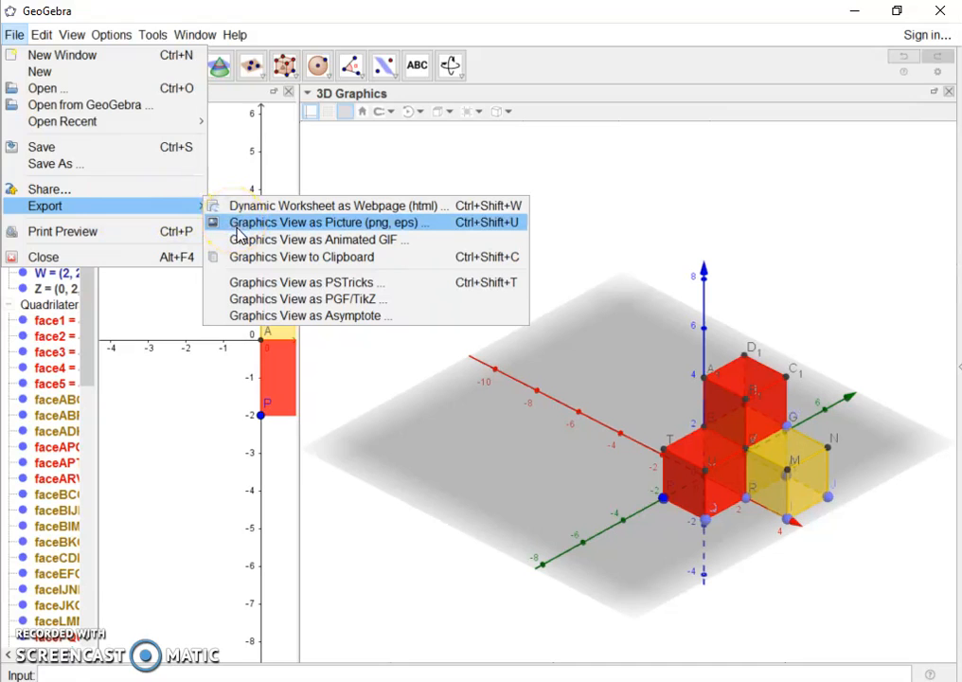
pyautogui.click(239, 227)
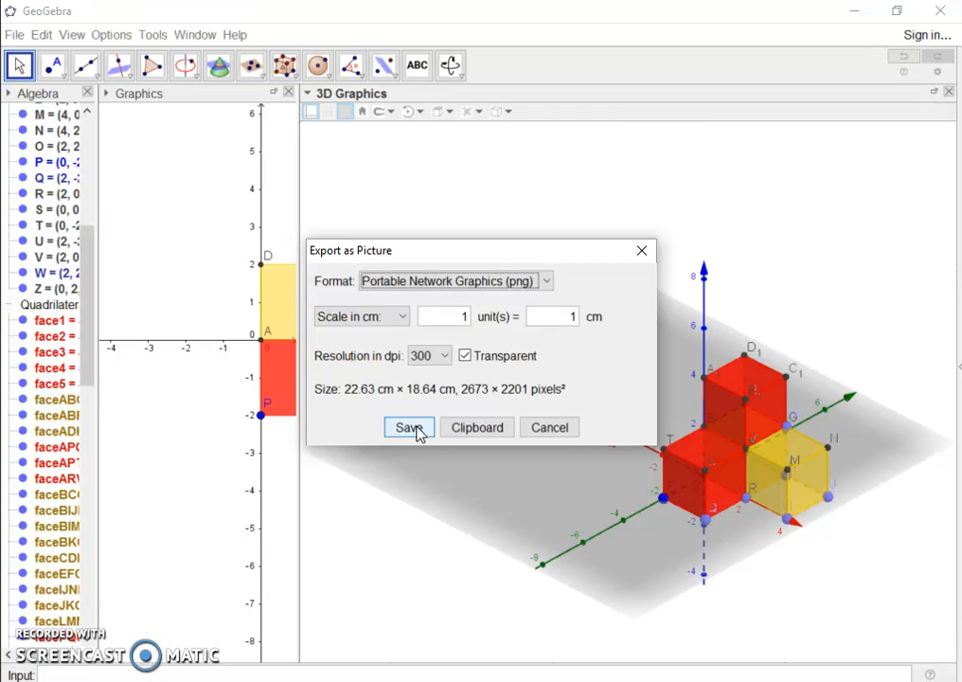
pyautogui.click(559, 427)
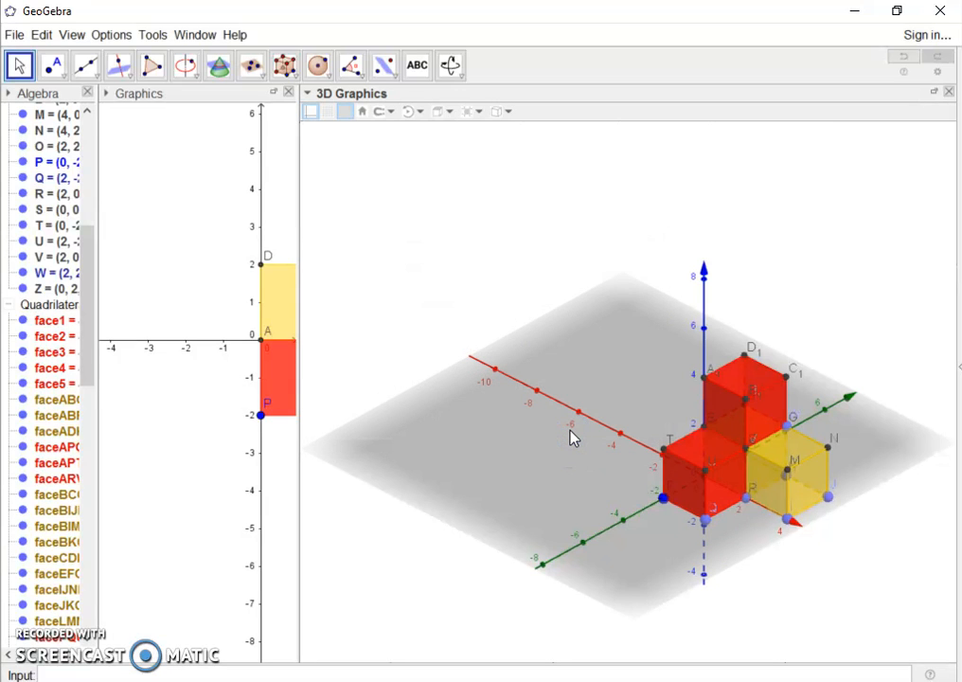